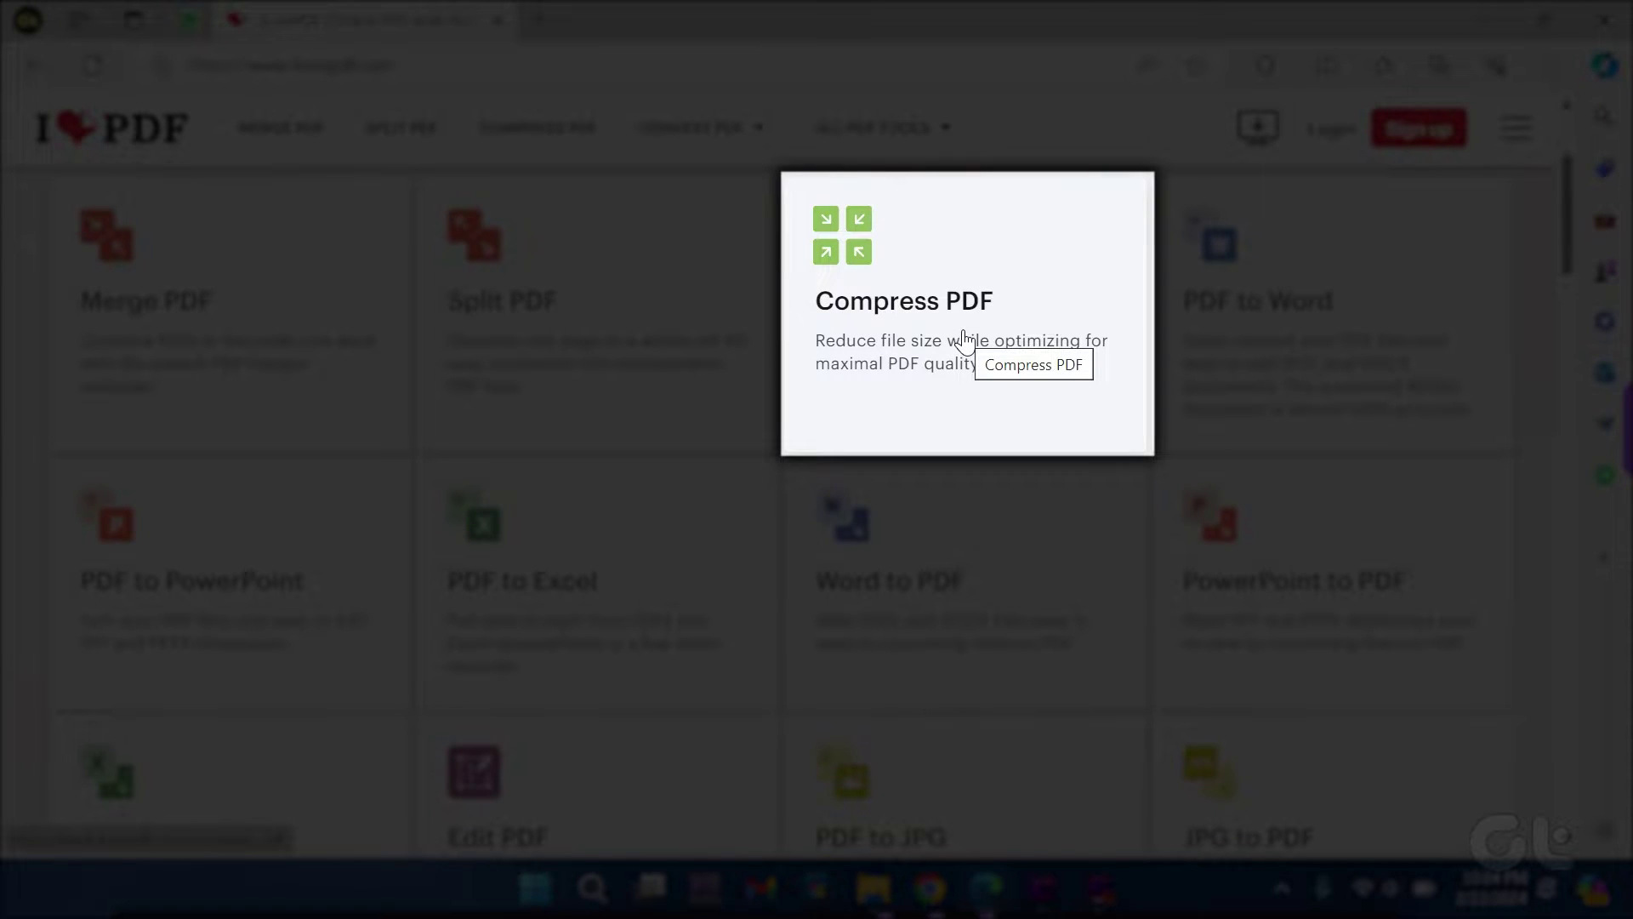
Upload invoice.pdf from Downloads into iLovePDF's Compress PDF tool
click(964, 341)
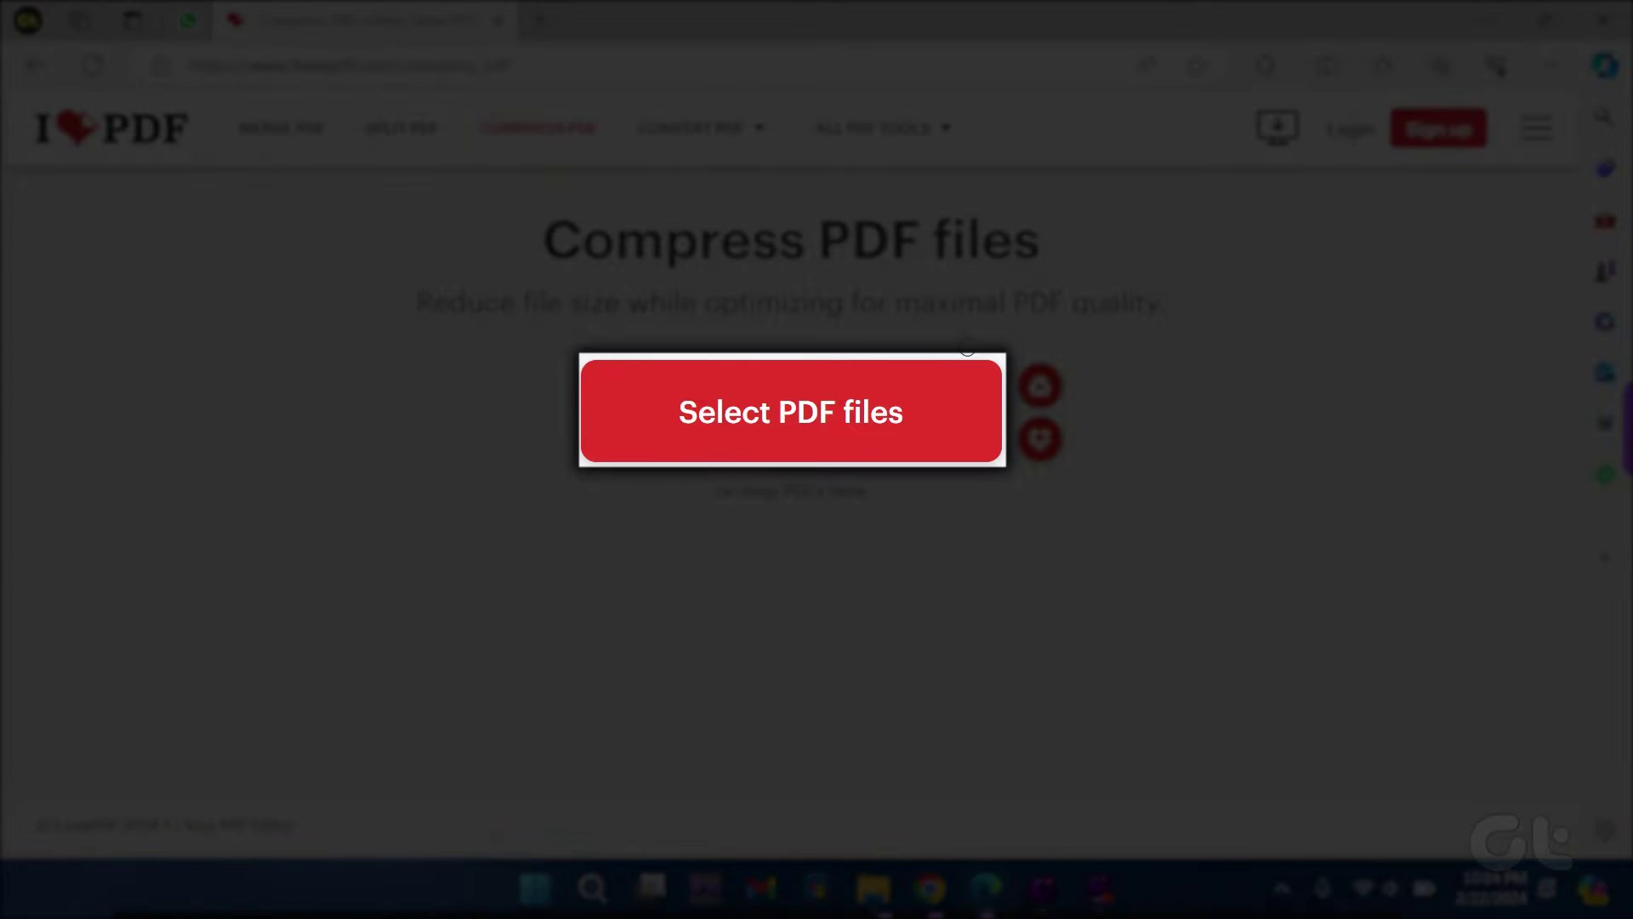
click(866, 415)
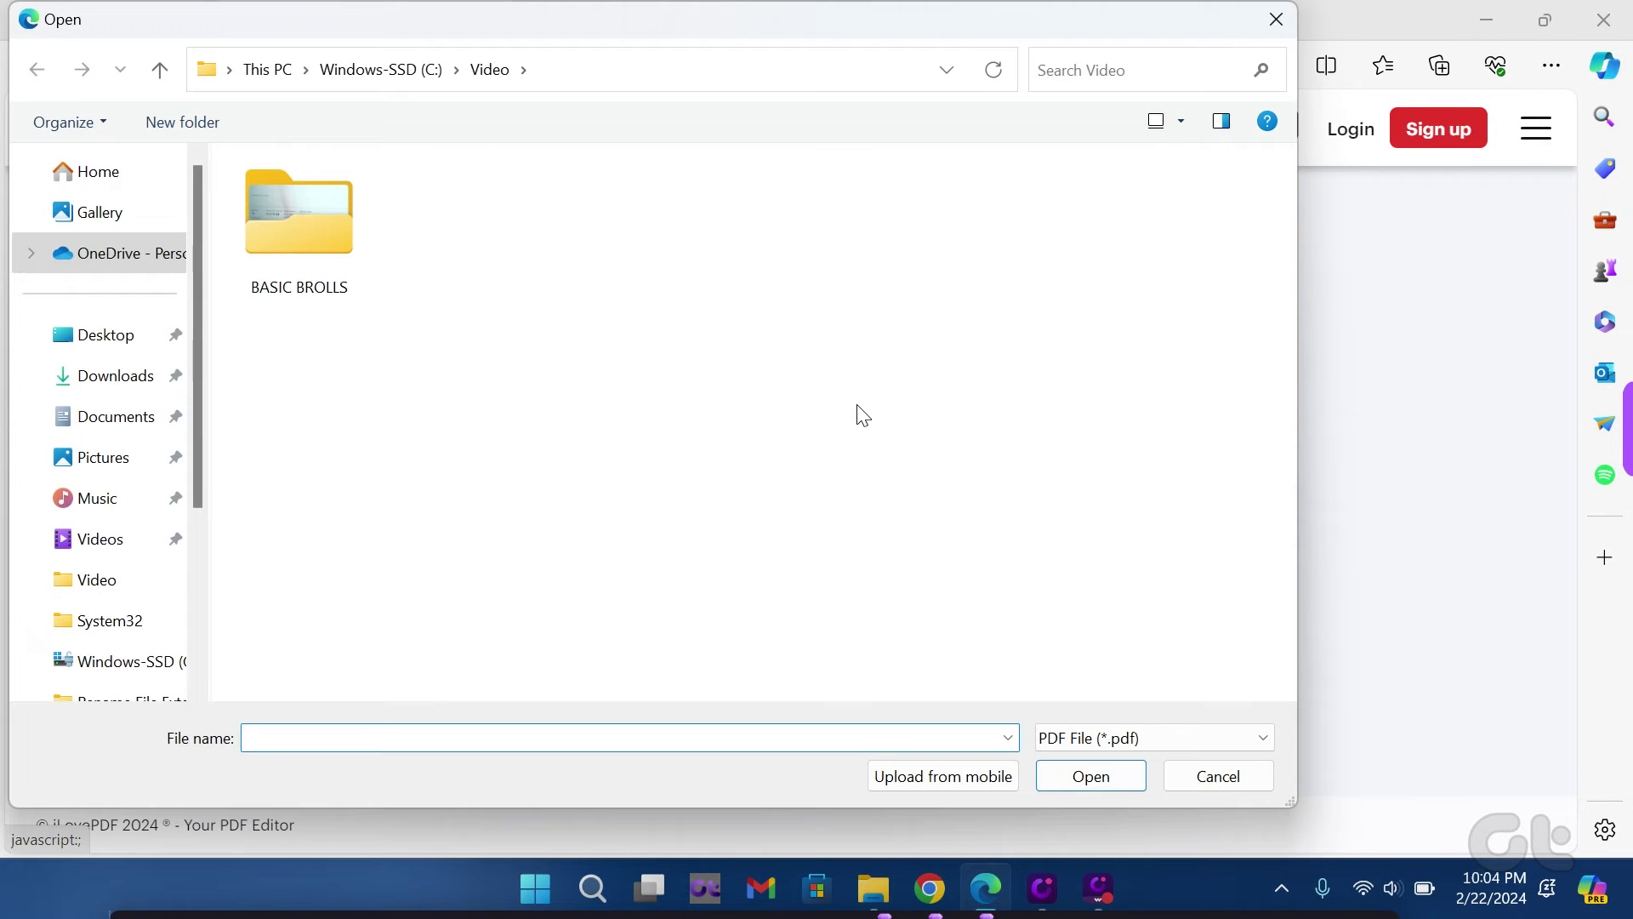
click(109, 383)
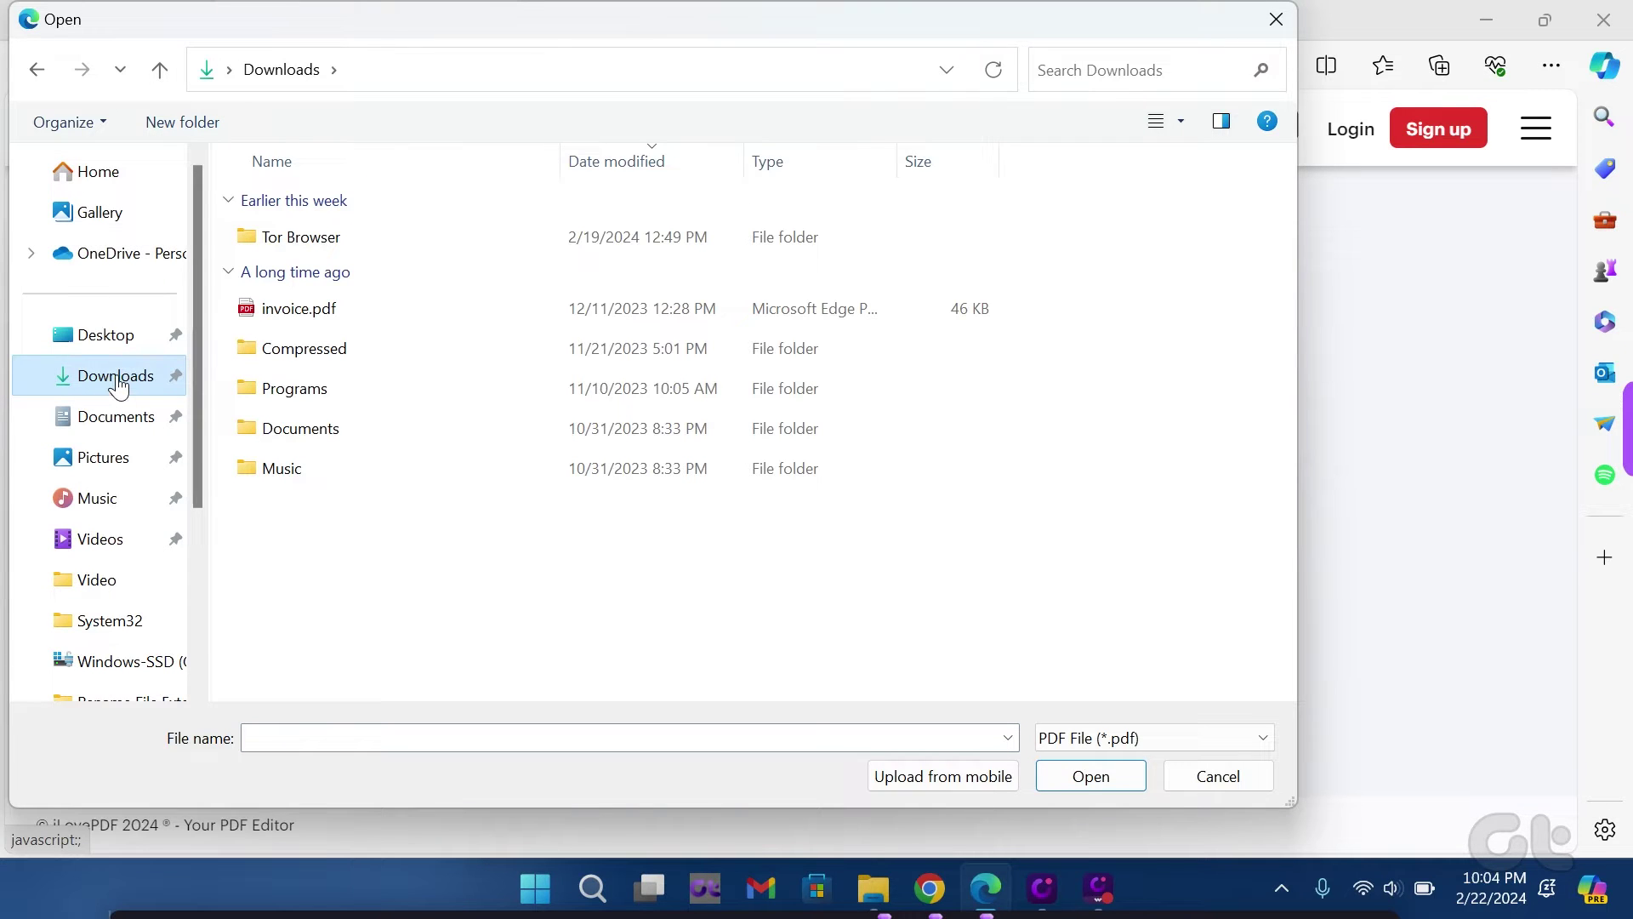
double_click(298, 307)
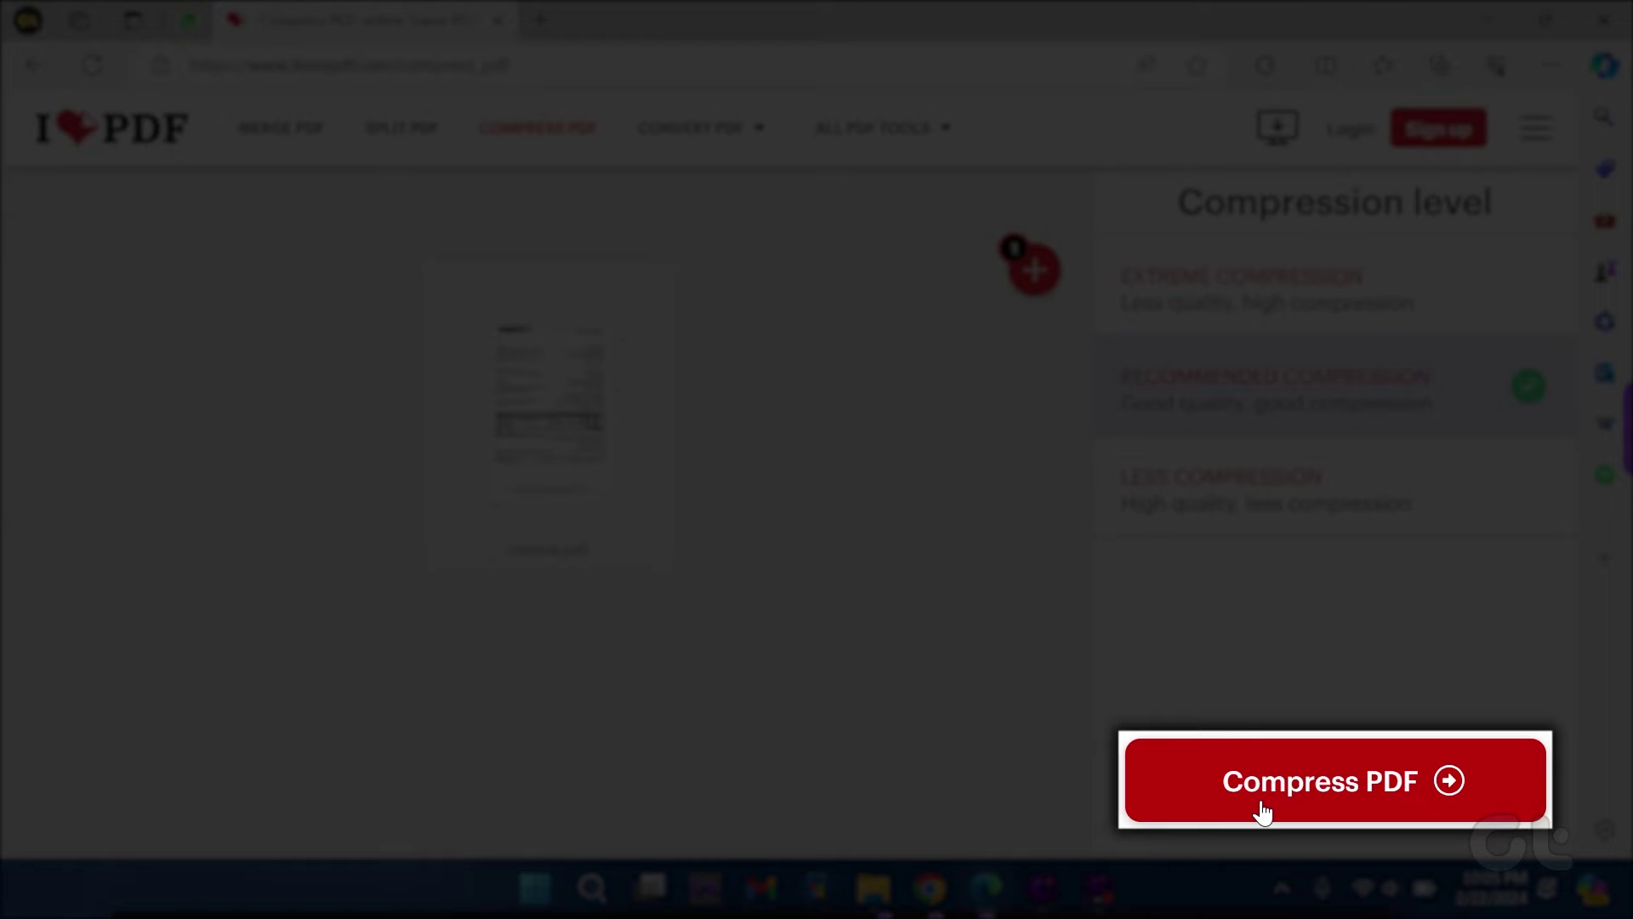
Start compressing invoice.pdf at the recommended compression level
click(1261, 807)
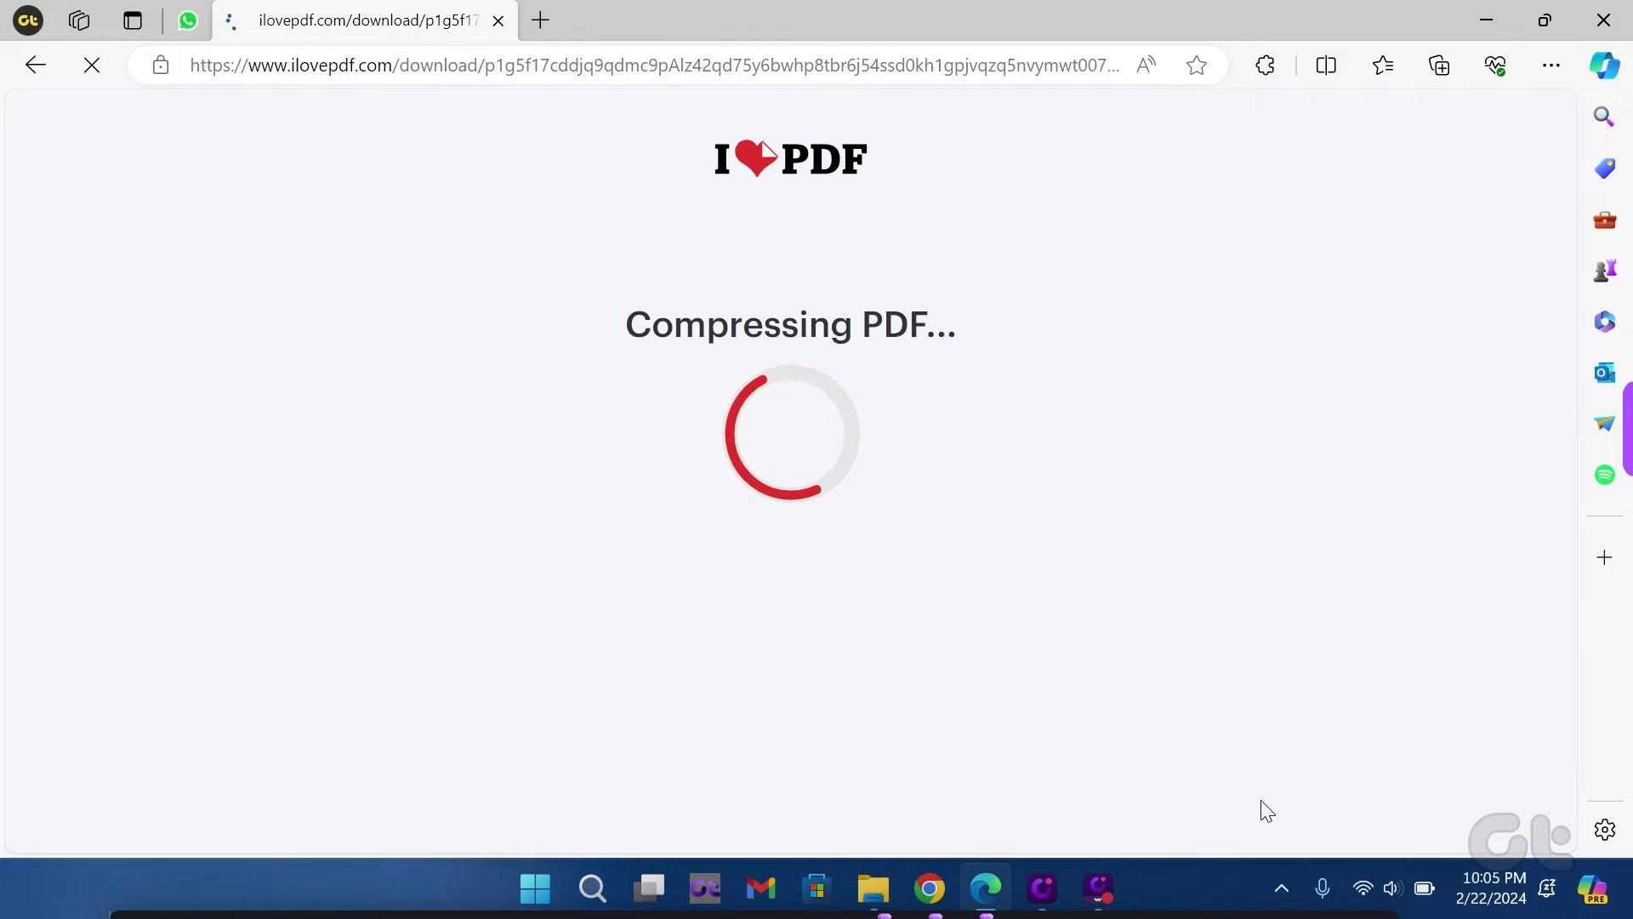